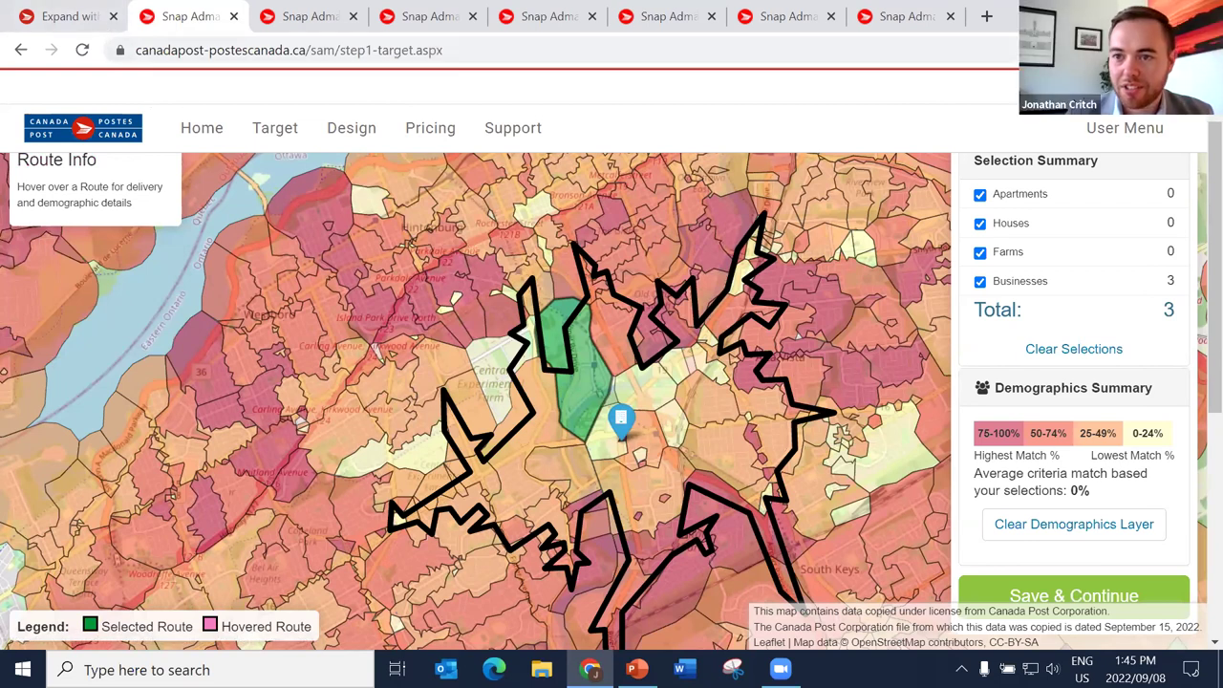
# Set the Snap Admail format to 5" x 7" Postcard and the design option to Upload Artwork
pyautogui.press('super+Down')
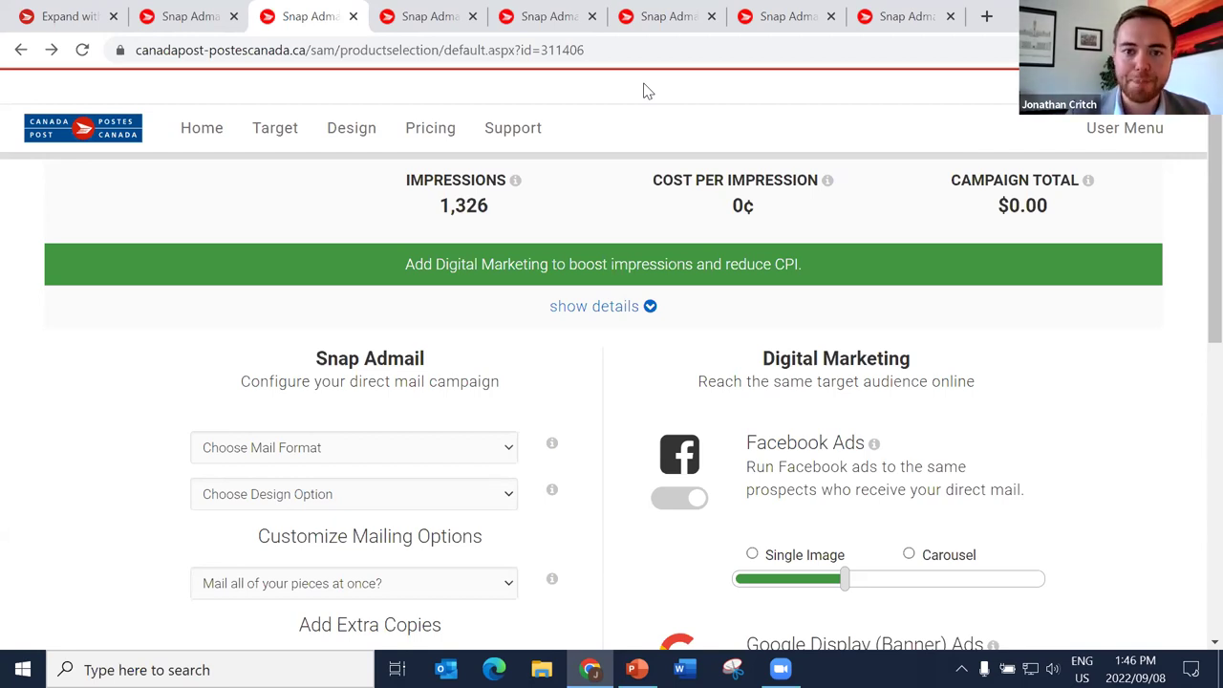
pyautogui.scroll(-2, 415, 295)
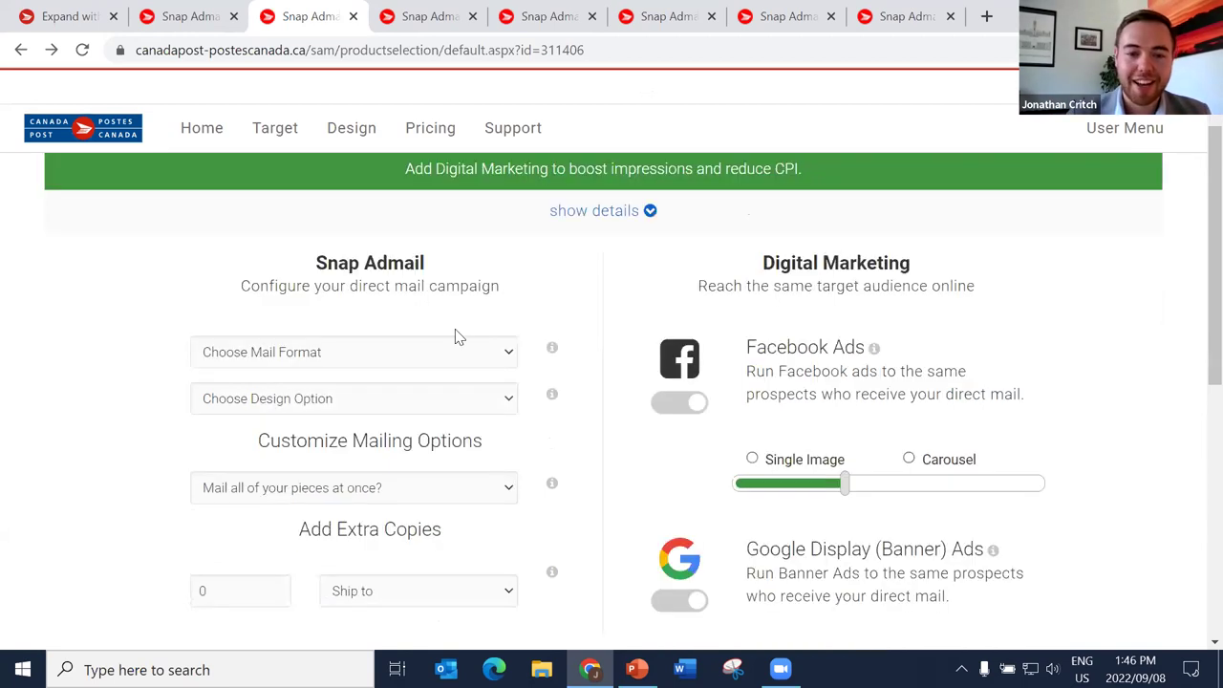
pyautogui.scroll(-1, 443, 308)
pyautogui.scroll(2, 443, 308)
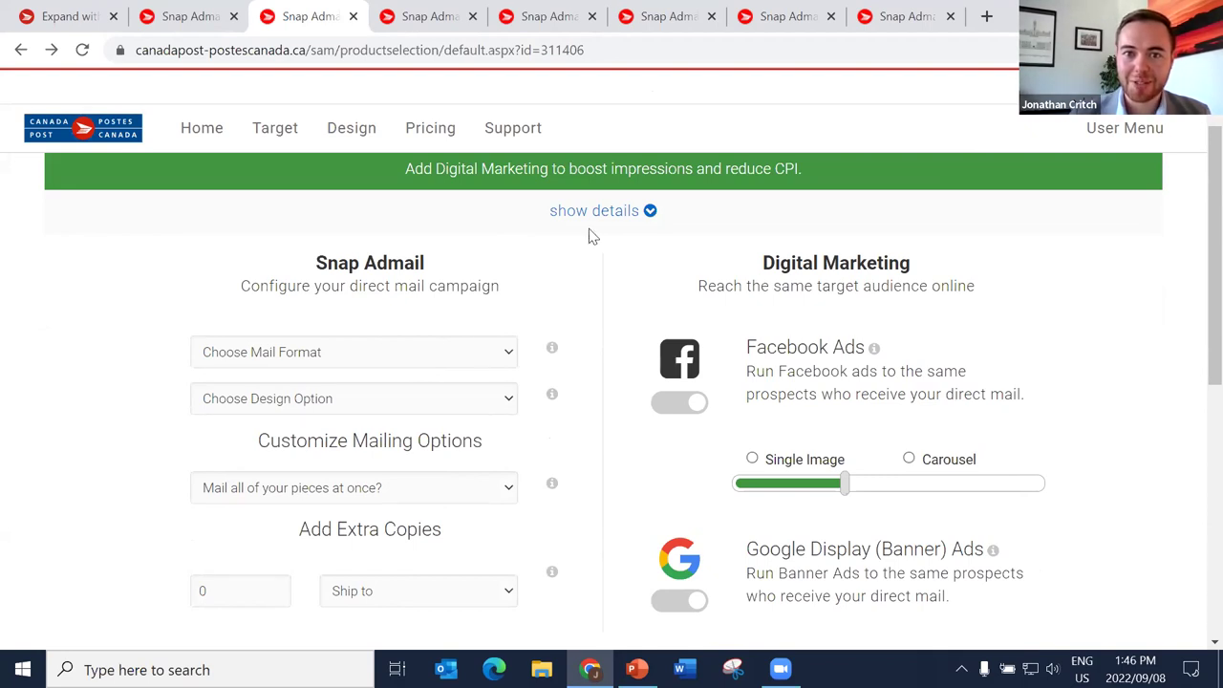
pyautogui.scroll(-1, 504, 311)
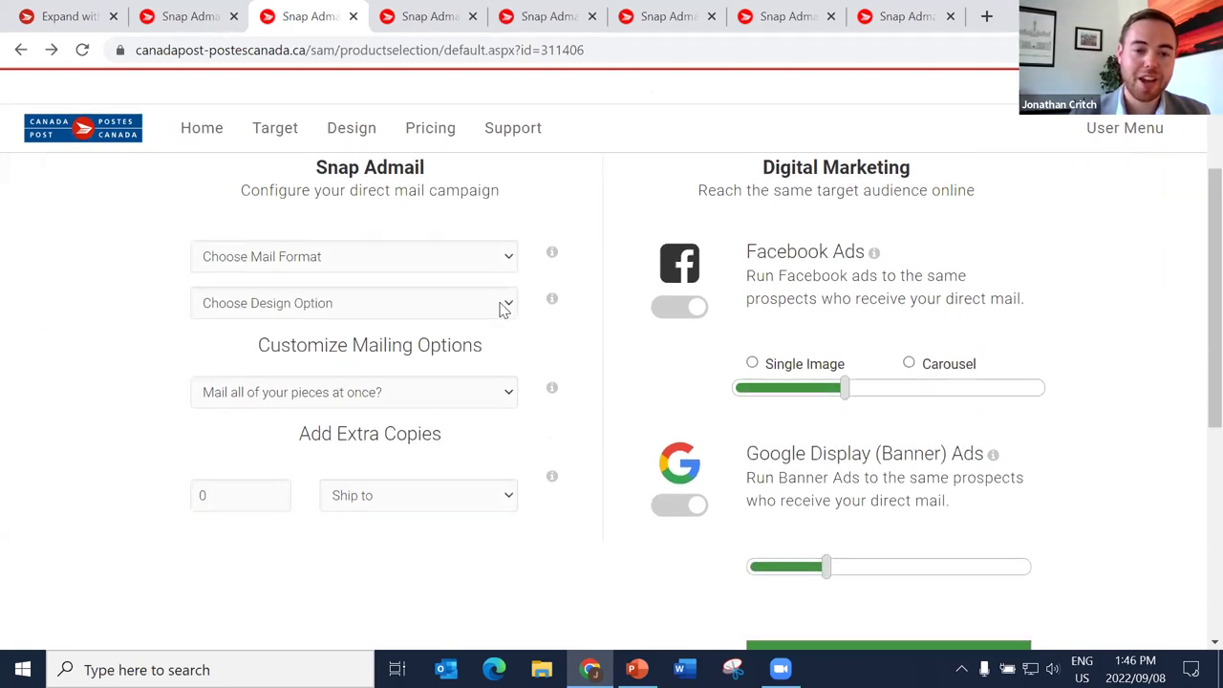
pyautogui.click(438, 265)
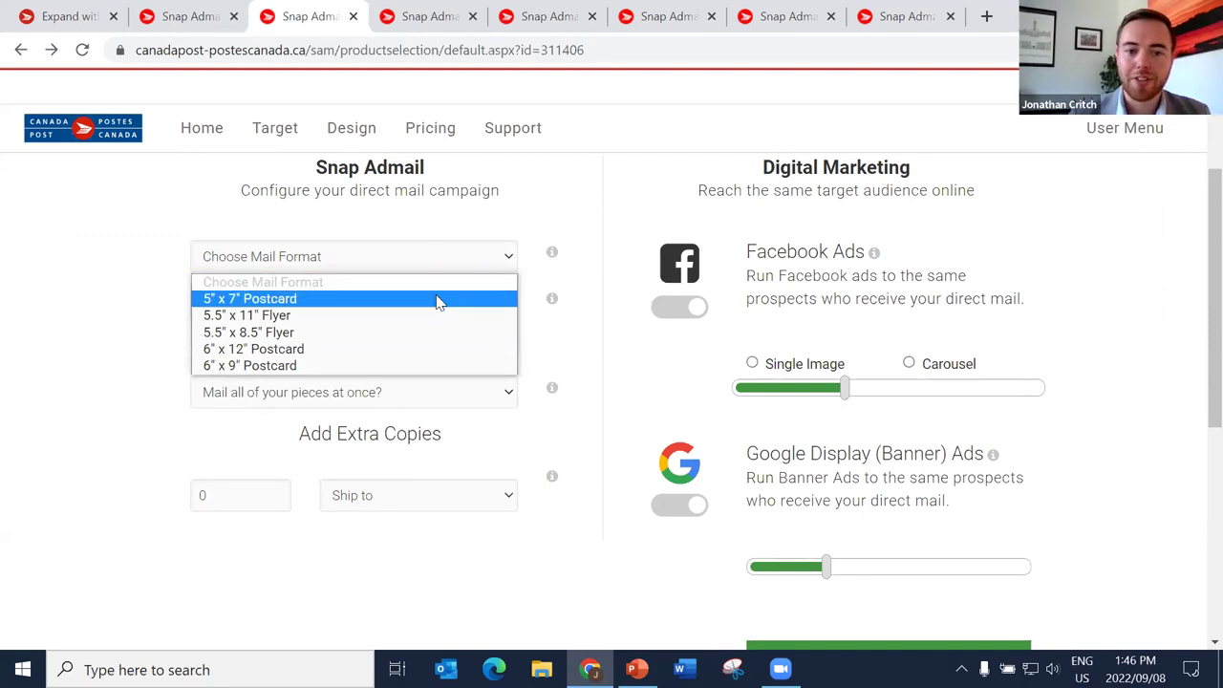
pyautogui.click(437, 299)
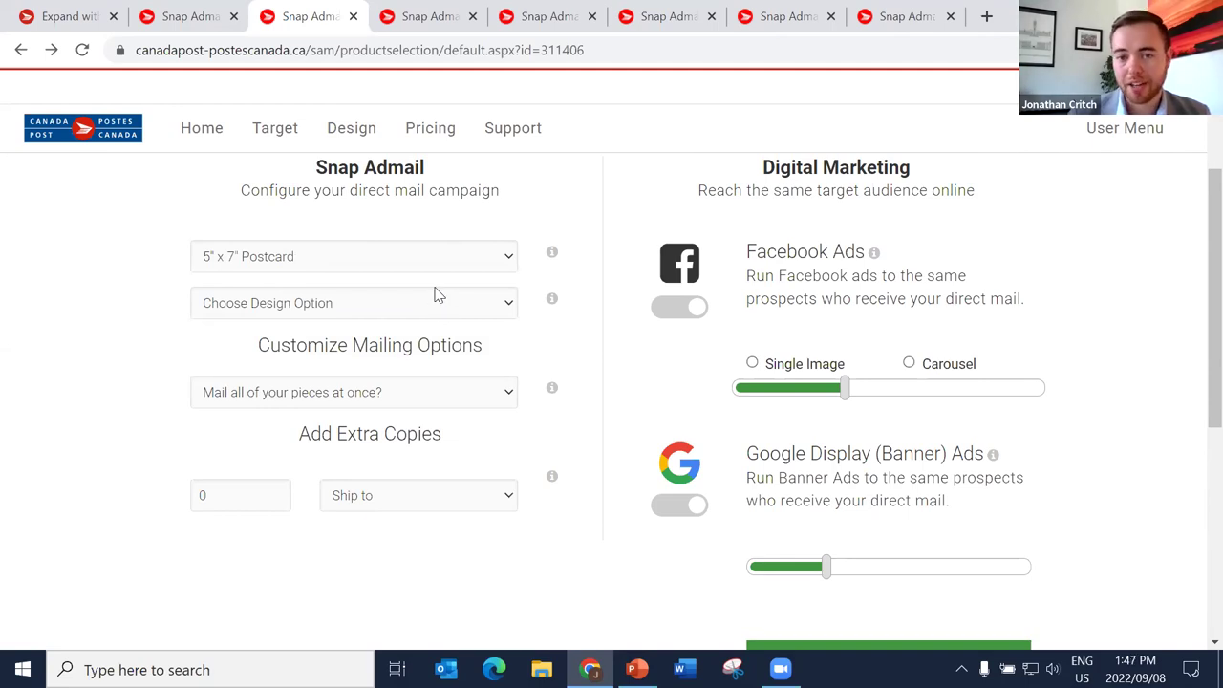
pyautogui.click(442, 302)
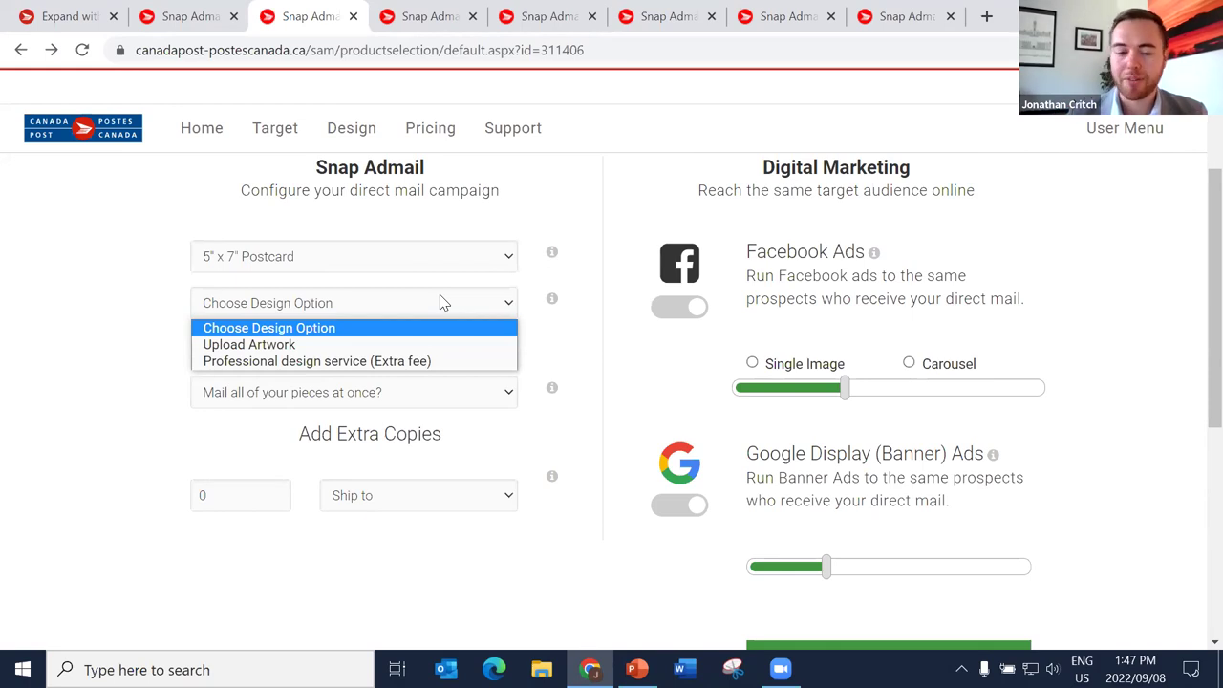
pyautogui.click(437, 344)
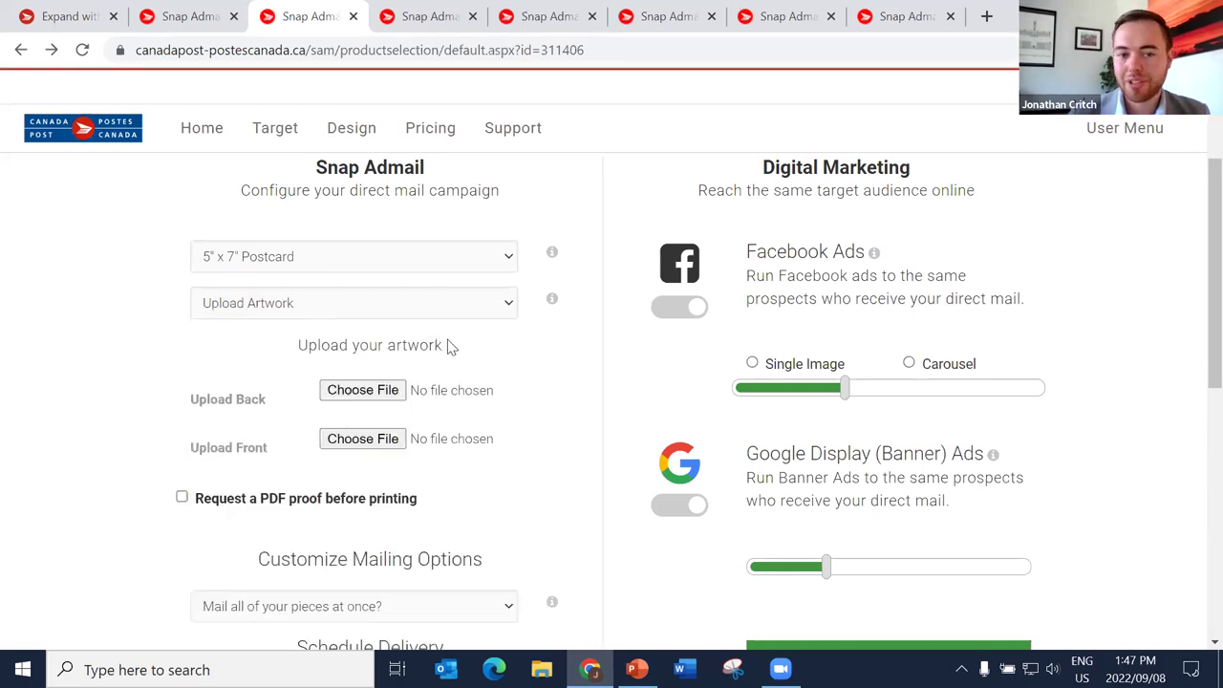
# Choose to mail all pieces at once and schedule delivery for Mon 31, Oct 2022 - Fri 04, Nov 2022
pyautogui.scroll(-1, 366, 321)
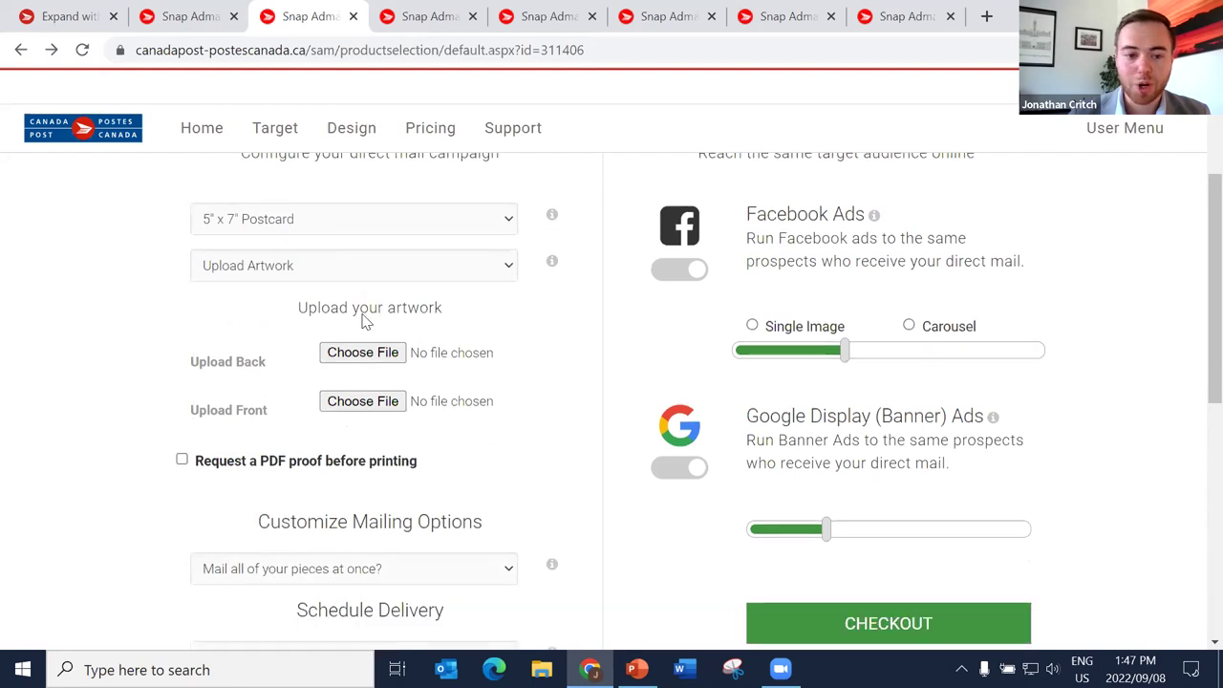
pyautogui.scroll(-3, 358, 320)
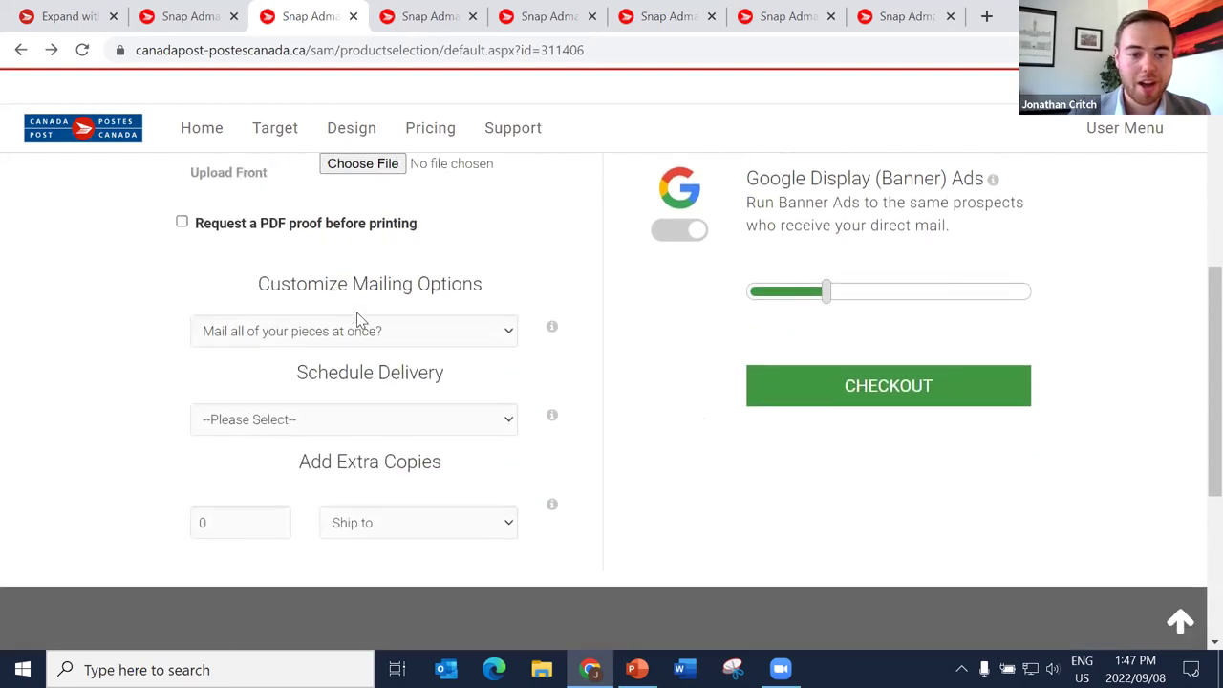
pyautogui.click(441, 322)
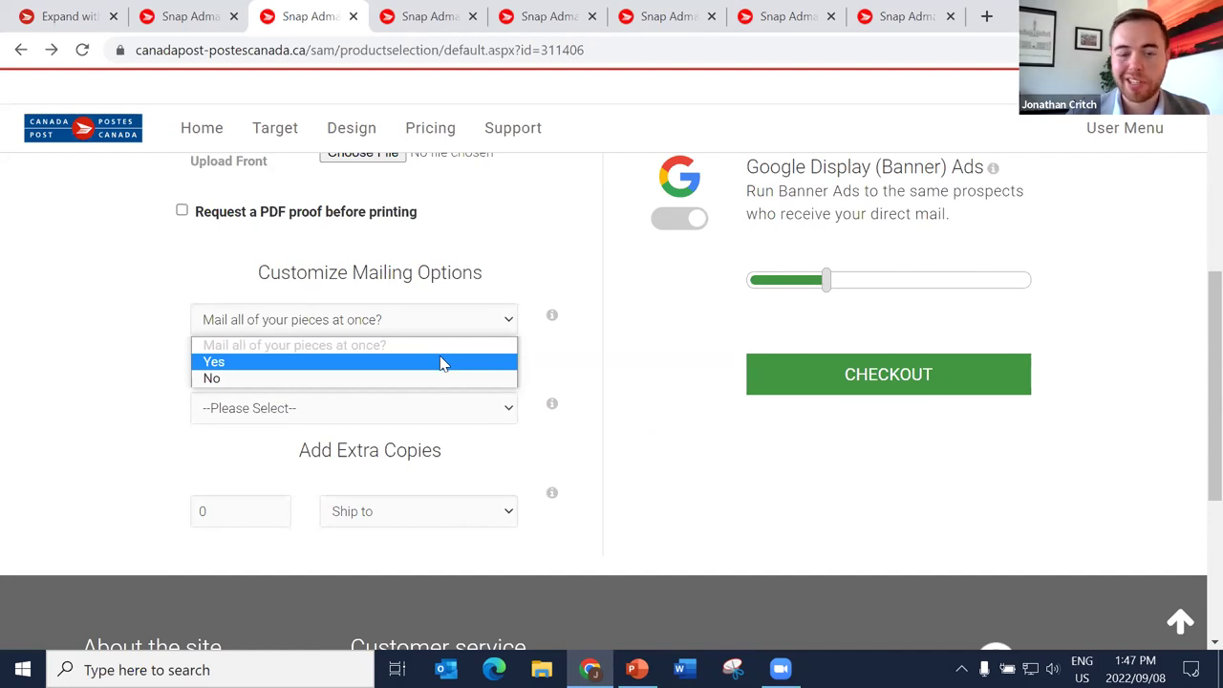
pyautogui.click(442, 363)
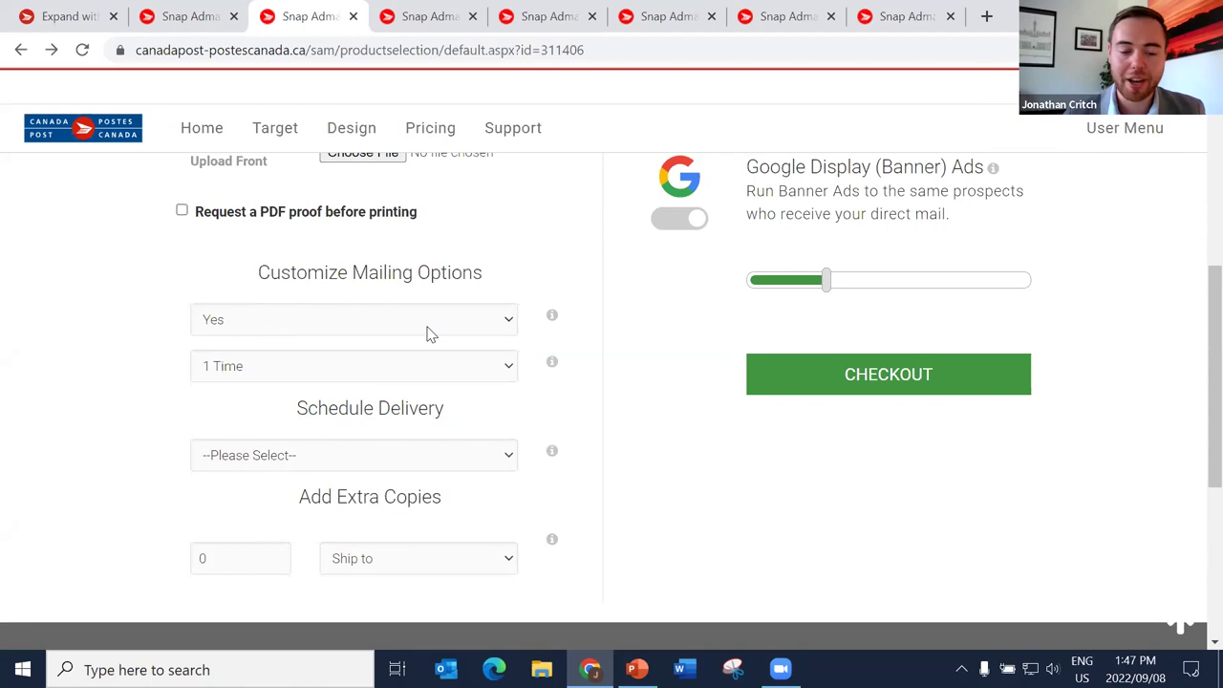
pyautogui.scroll(-1, 473, 373)
pyautogui.click(488, 361)
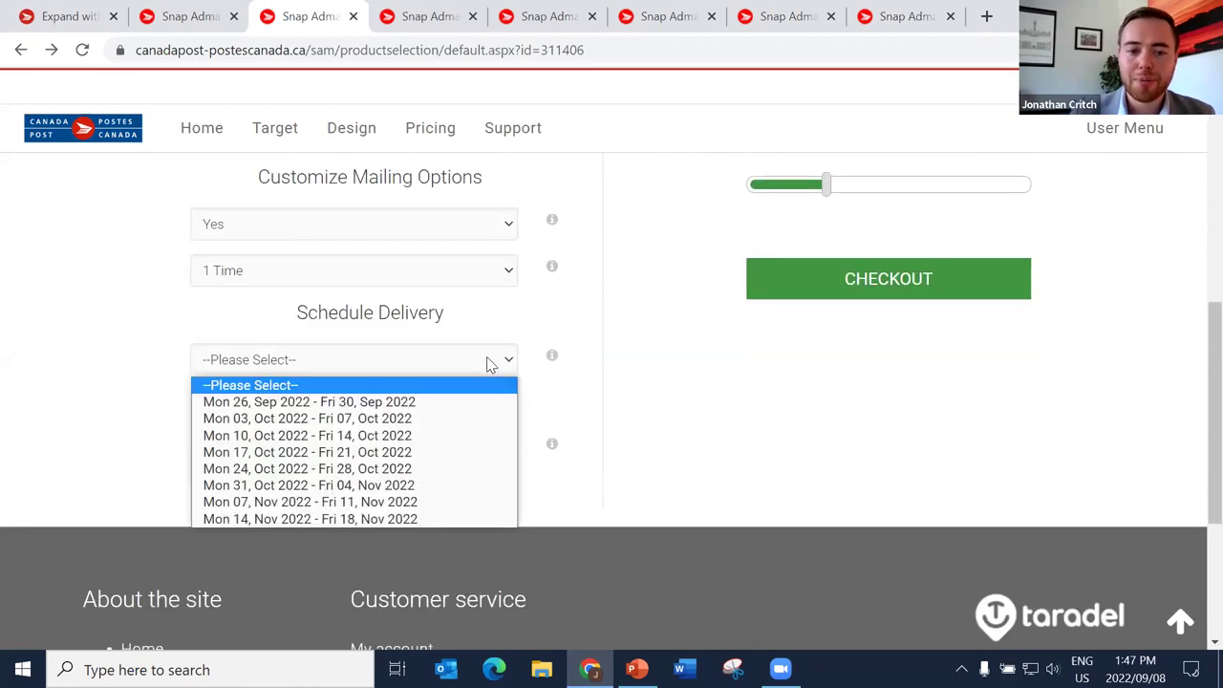
pyautogui.click(480, 485)
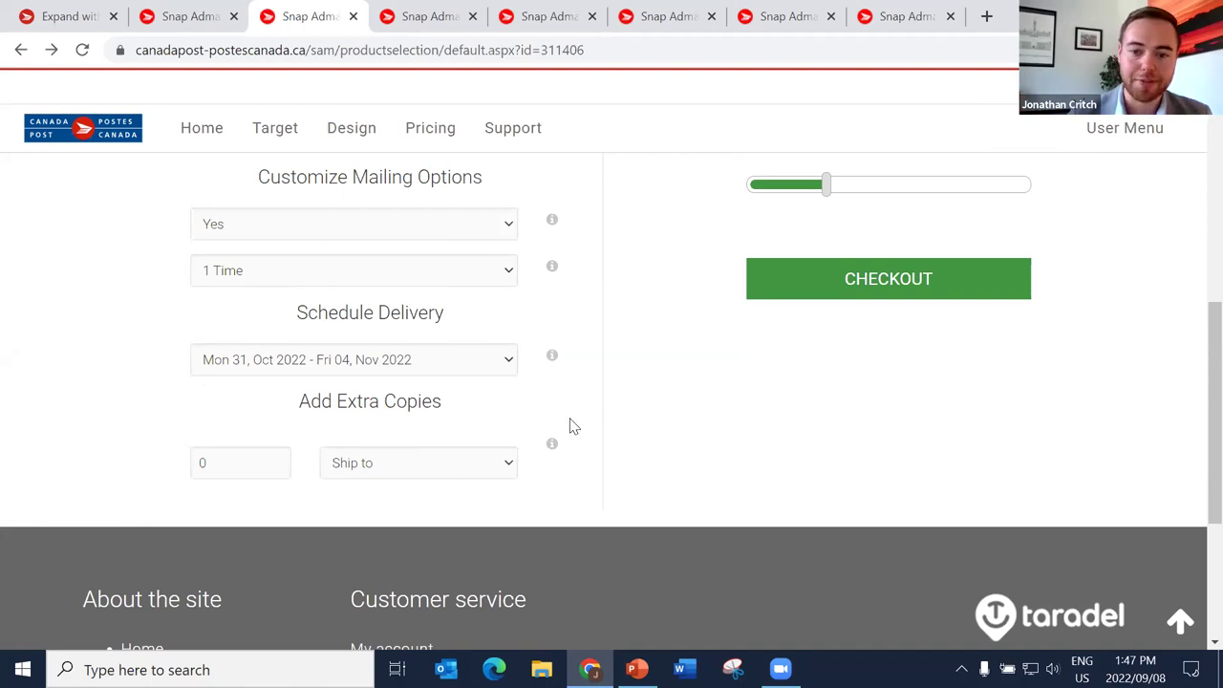
# Enable both Facebook Ads and Google Display (Banner) Ads for the campaign
pyautogui.scroll(8, 647, 402)
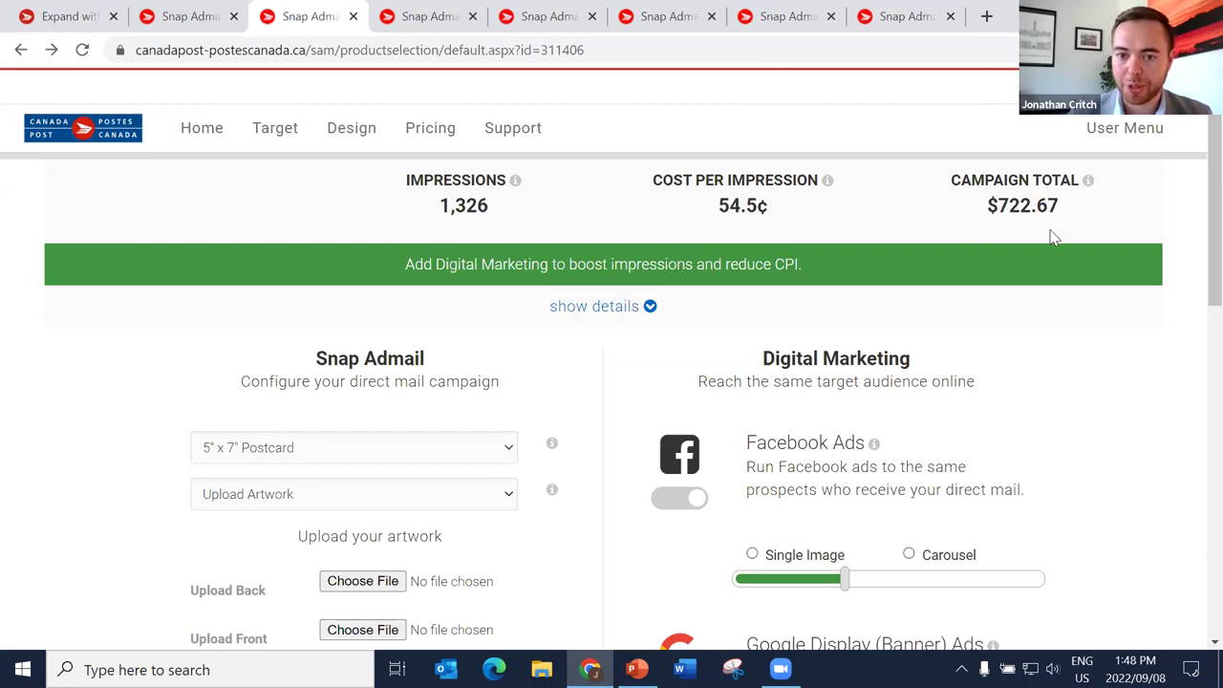
pyautogui.scroll(-2, 1042, 247)
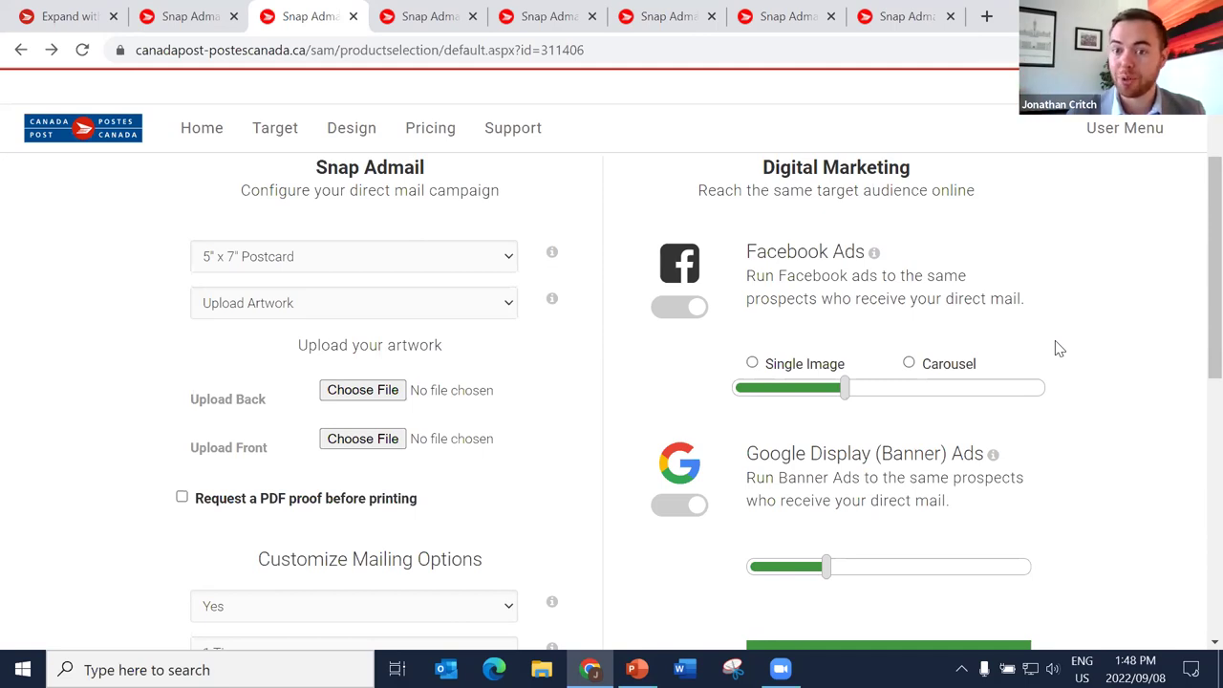
pyautogui.click(676, 315)
pyautogui.click(664, 506)
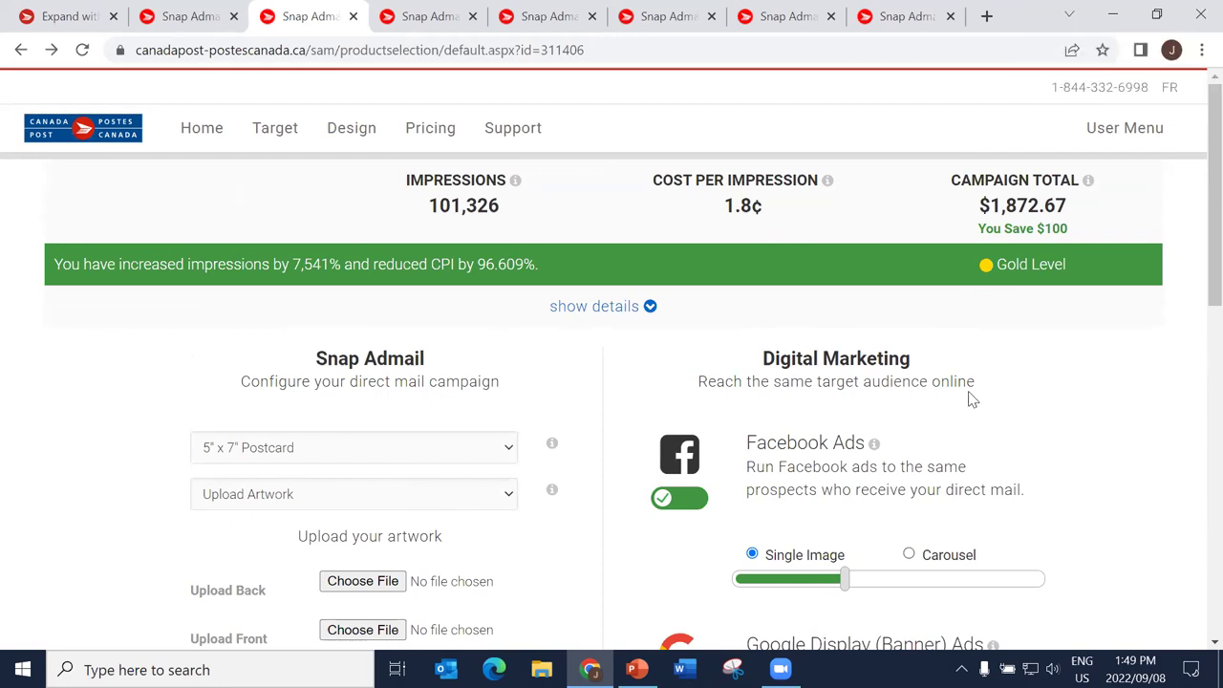
# Proceed to checkout with the configured direct mail and digital marketing campaign
pyautogui.scroll(-1, 947, 389)
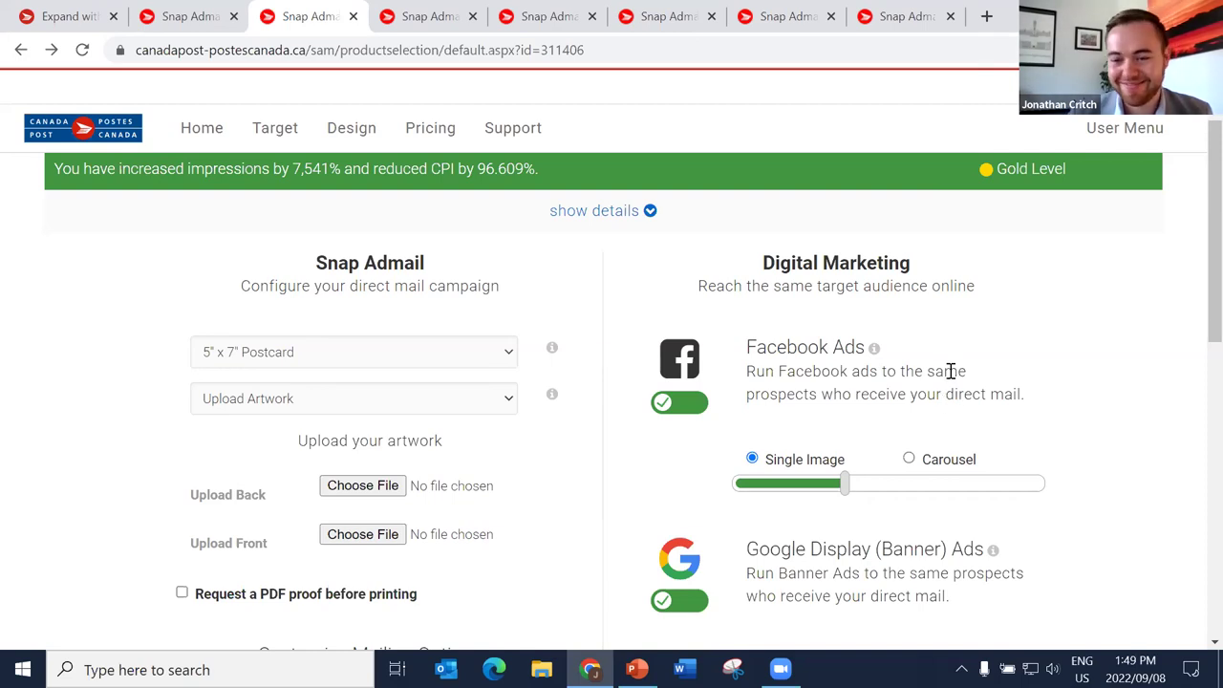
pyautogui.scroll(-4, 949, 377)
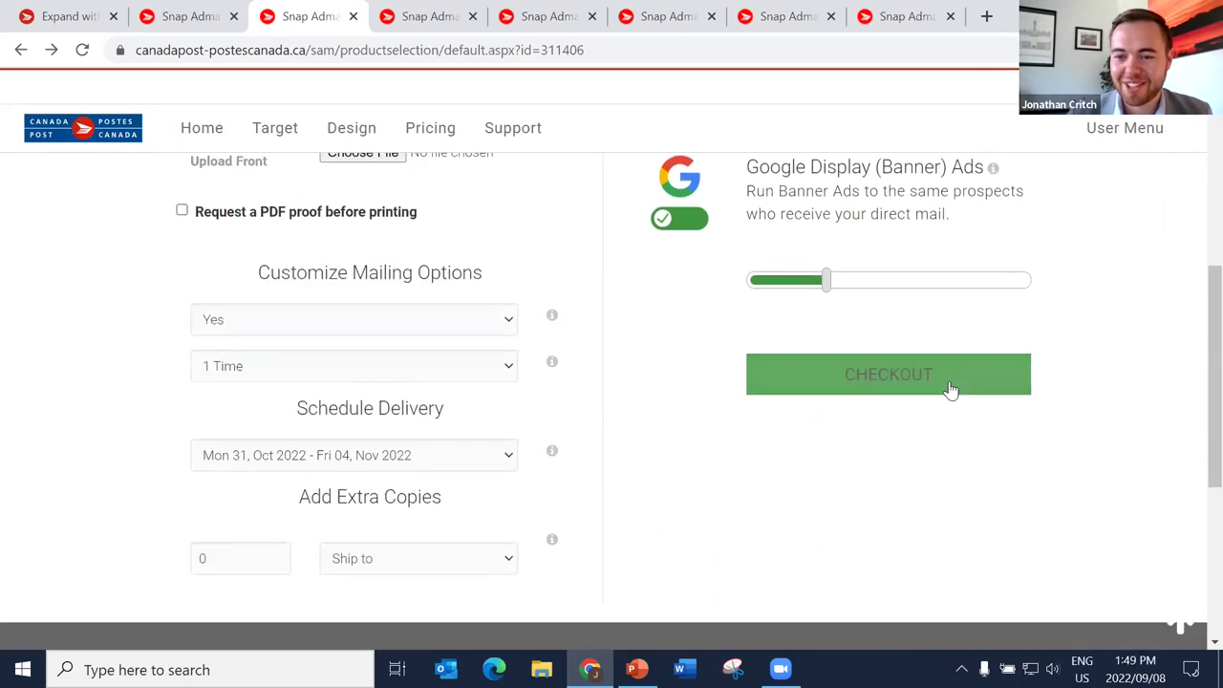
pyautogui.click(946, 387)
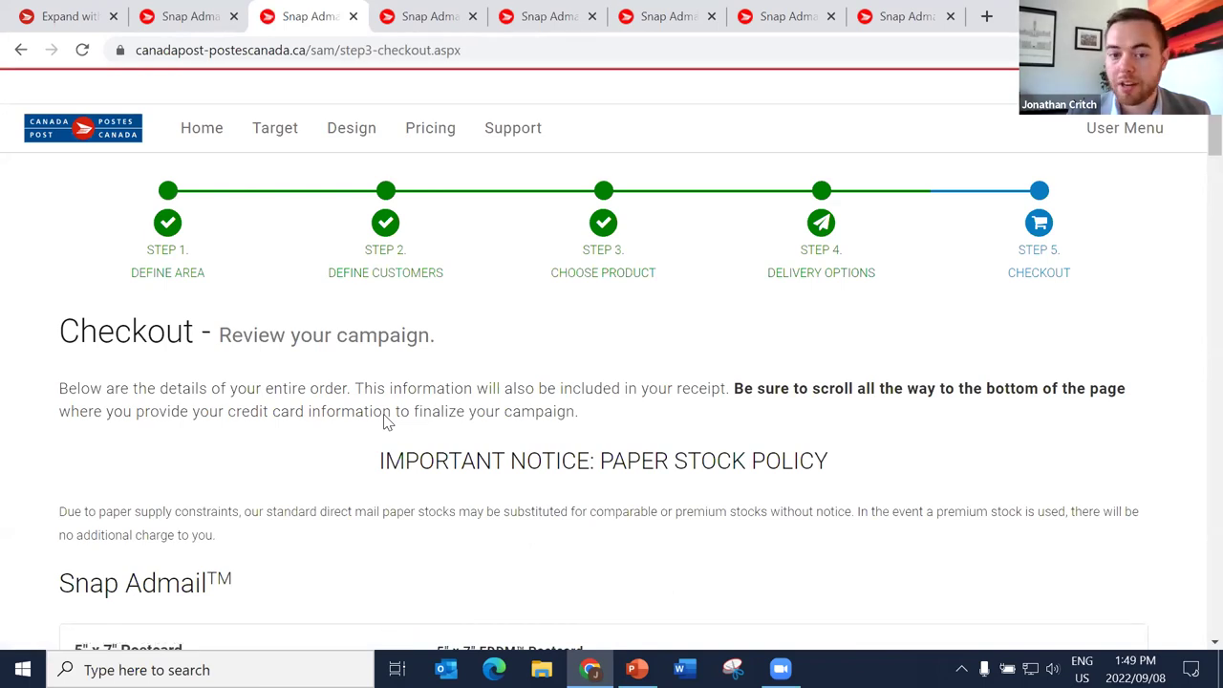
# Review the checkout page's postcard features, design, map, mail drops, campaign overview, cost breakdown, billing fields and payment options
pyautogui.scroll(-4, 382, 420)
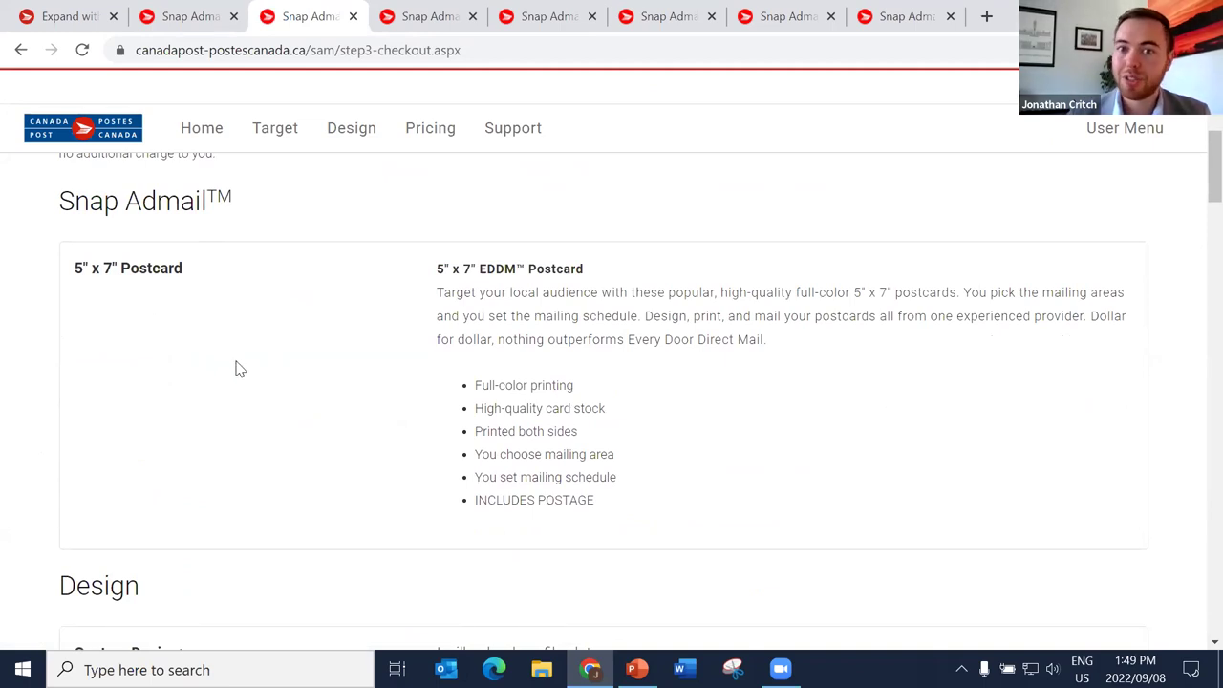
pyautogui.moveTo(474, 388); pyautogui.dragTo(581, 380)
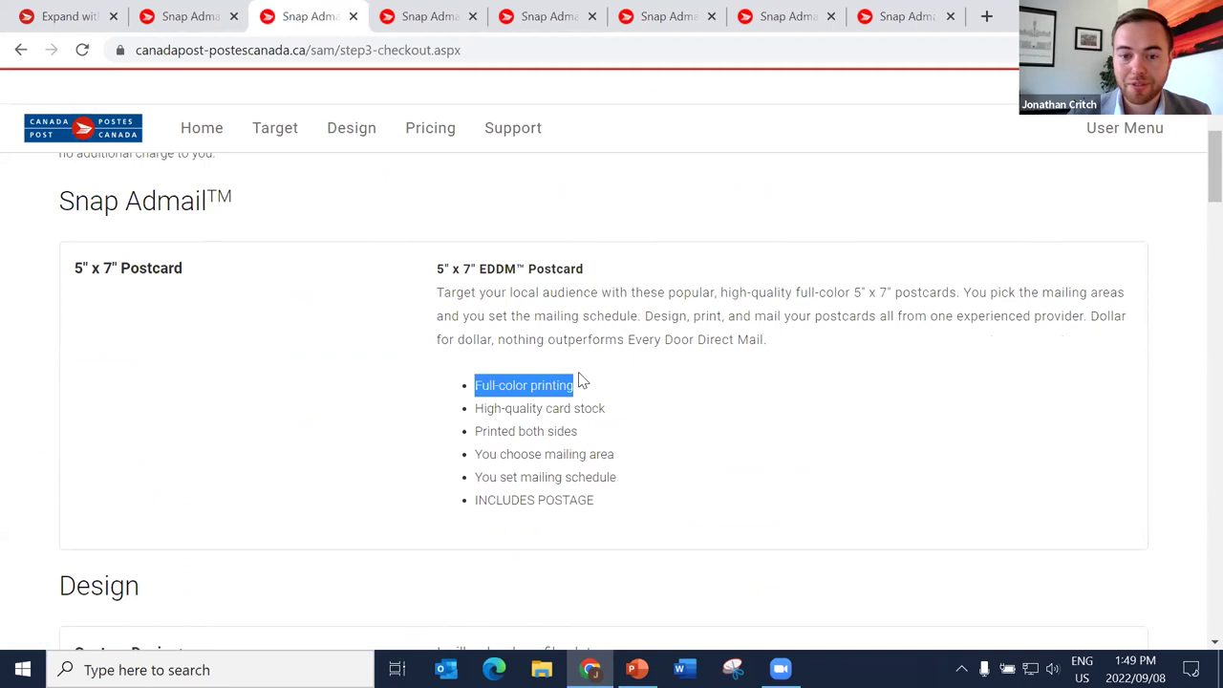
pyautogui.moveTo(485, 411); pyautogui.dragTo(600, 424)
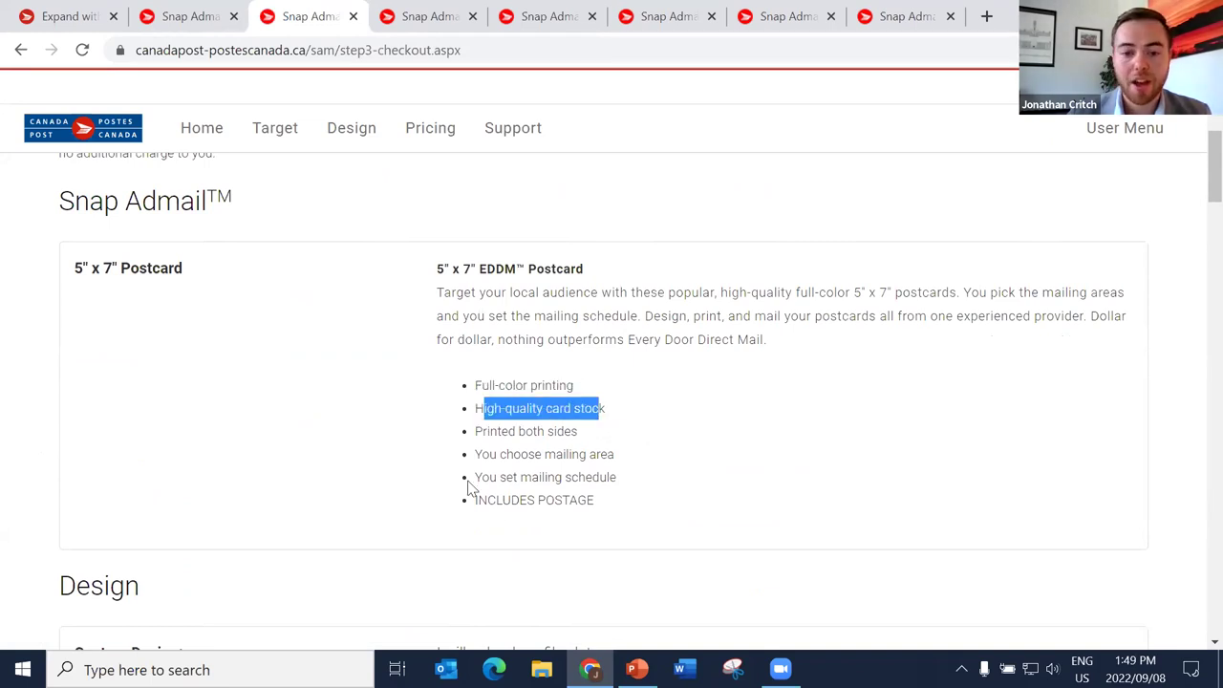
pyautogui.moveTo(472, 502); pyautogui.dragTo(595, 505)
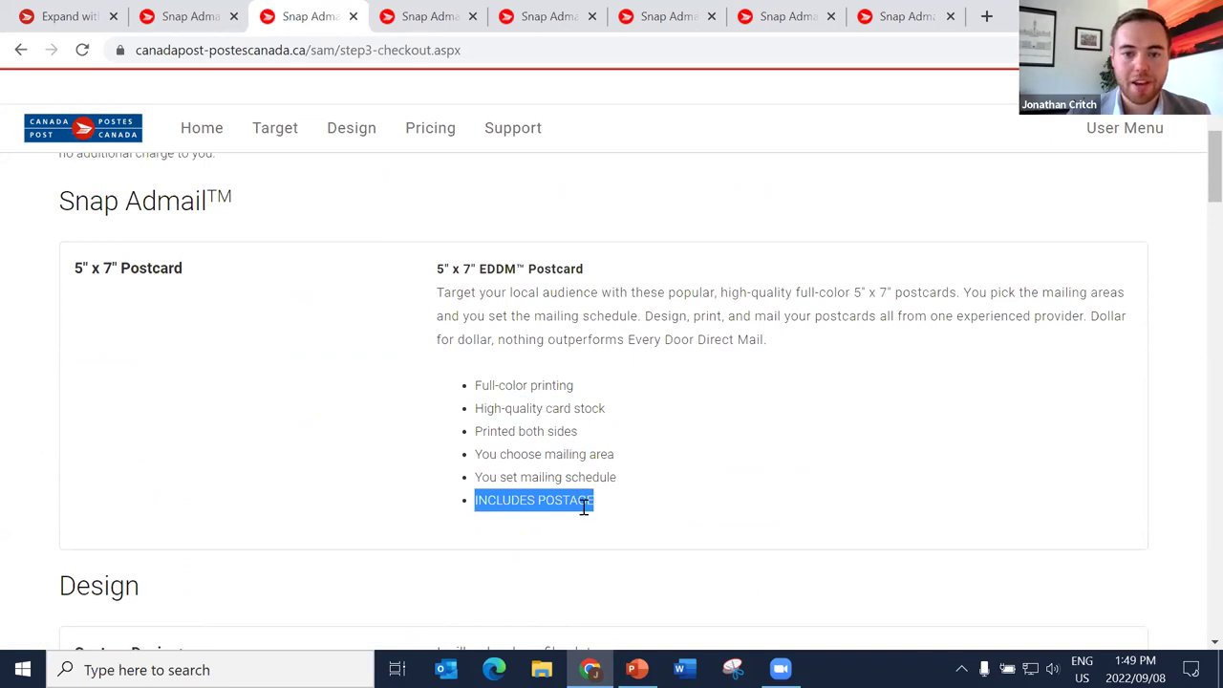
pyautogui.scroll(-4, 602, 531)
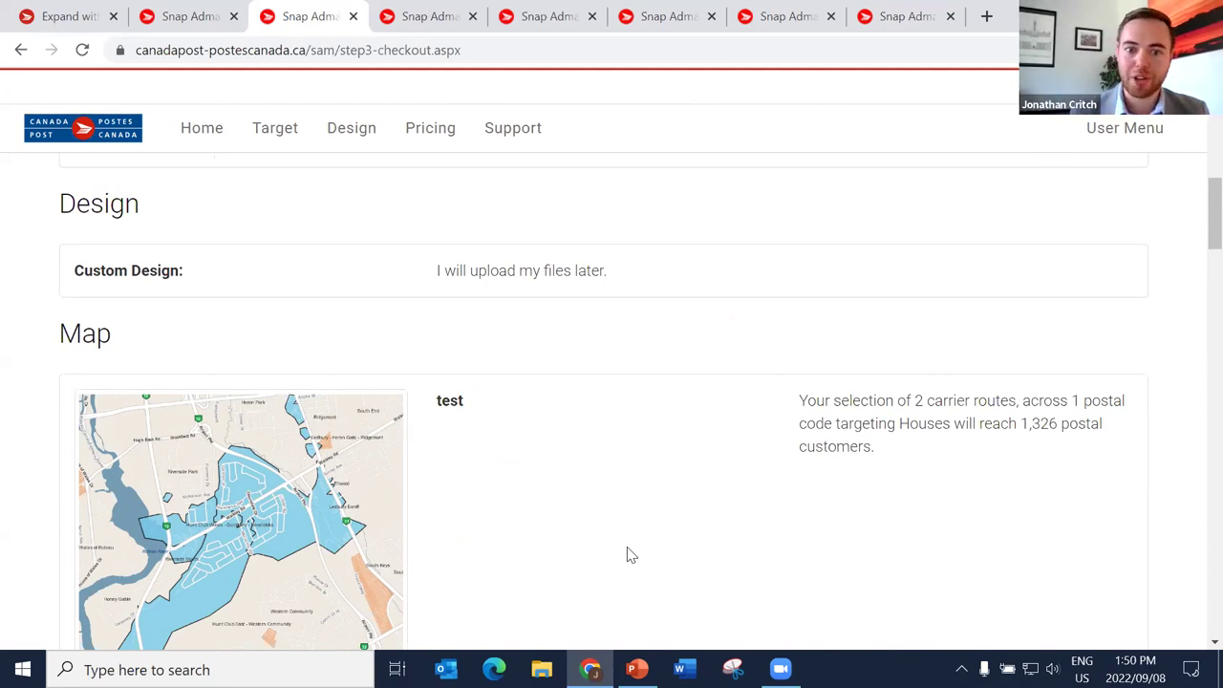
pyautogui.scroll(-1, 593, 548)
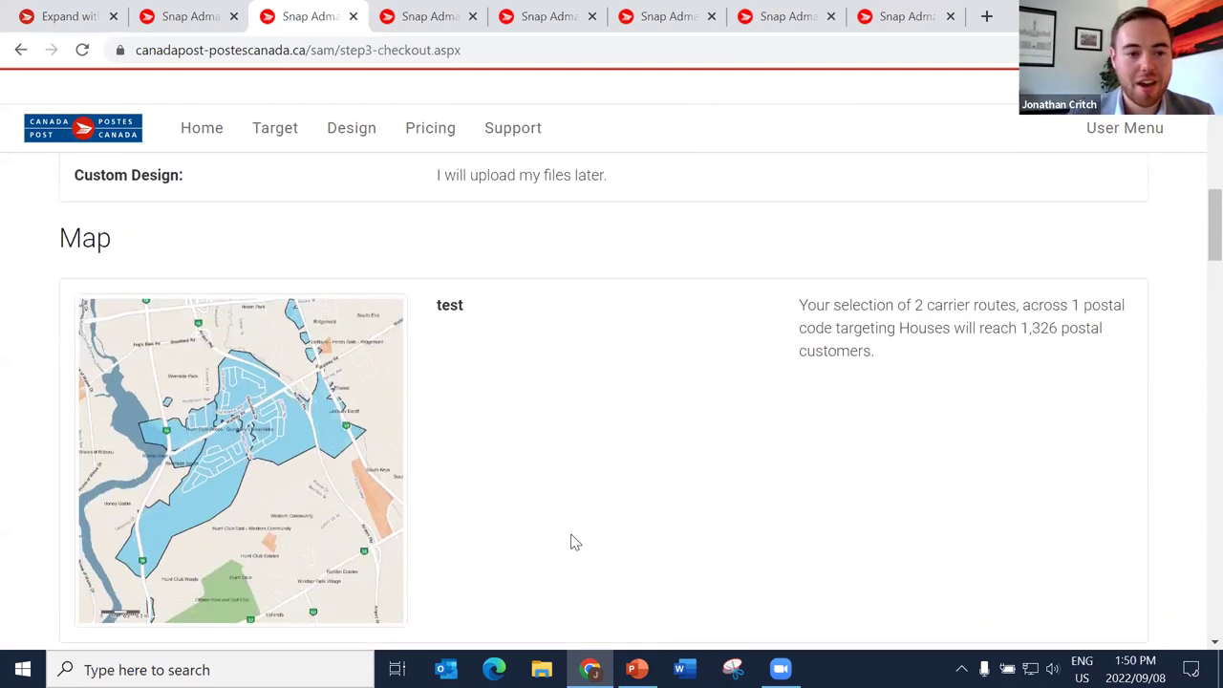
pyautogui.scroll(-1, 413, 356)
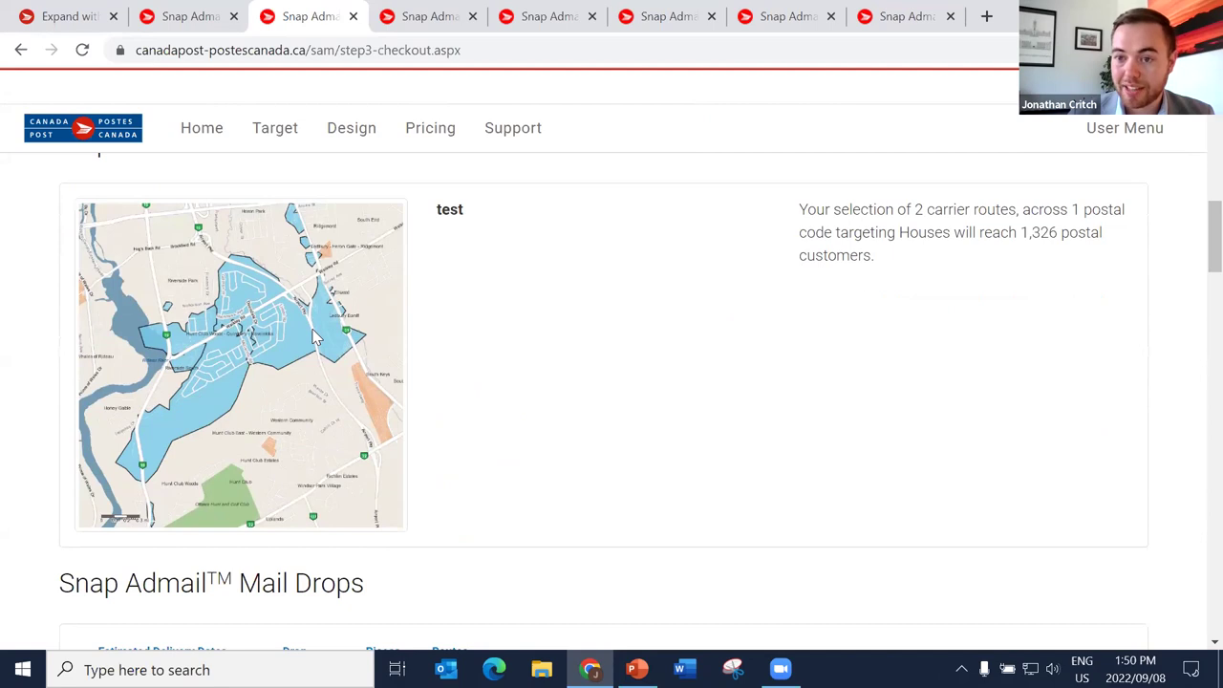
pyautogui.scroll(-1, 937, 318)
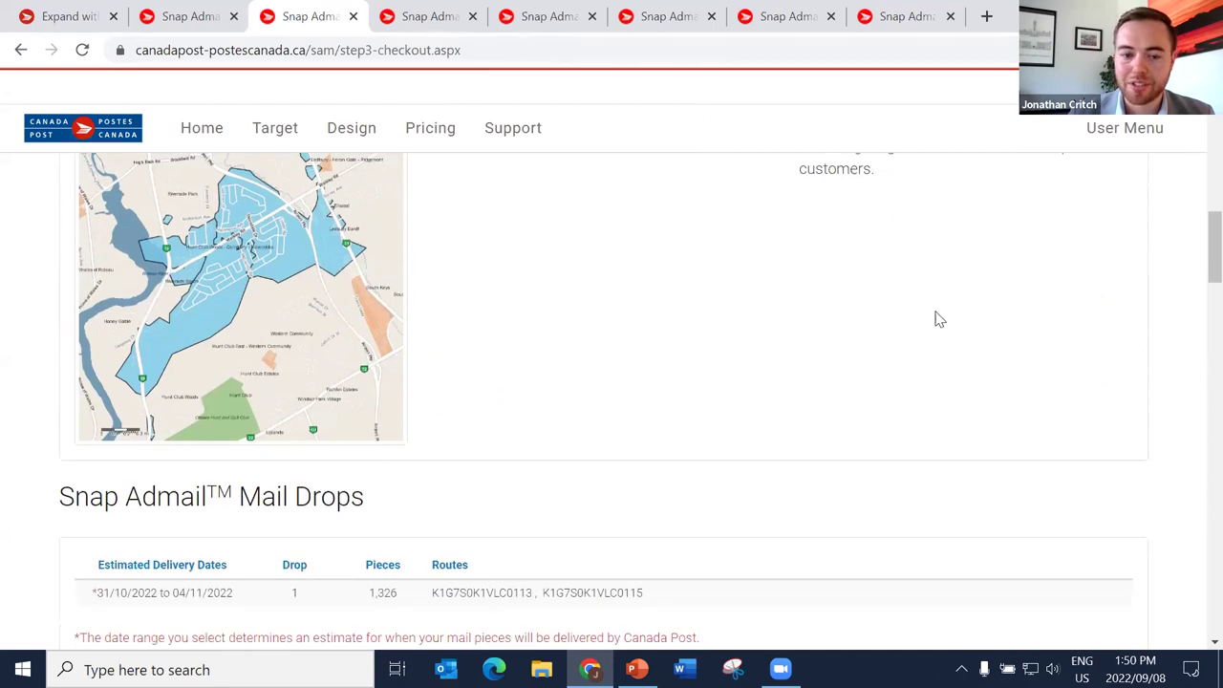
pyautogui.scroll(-5, 939, 319)
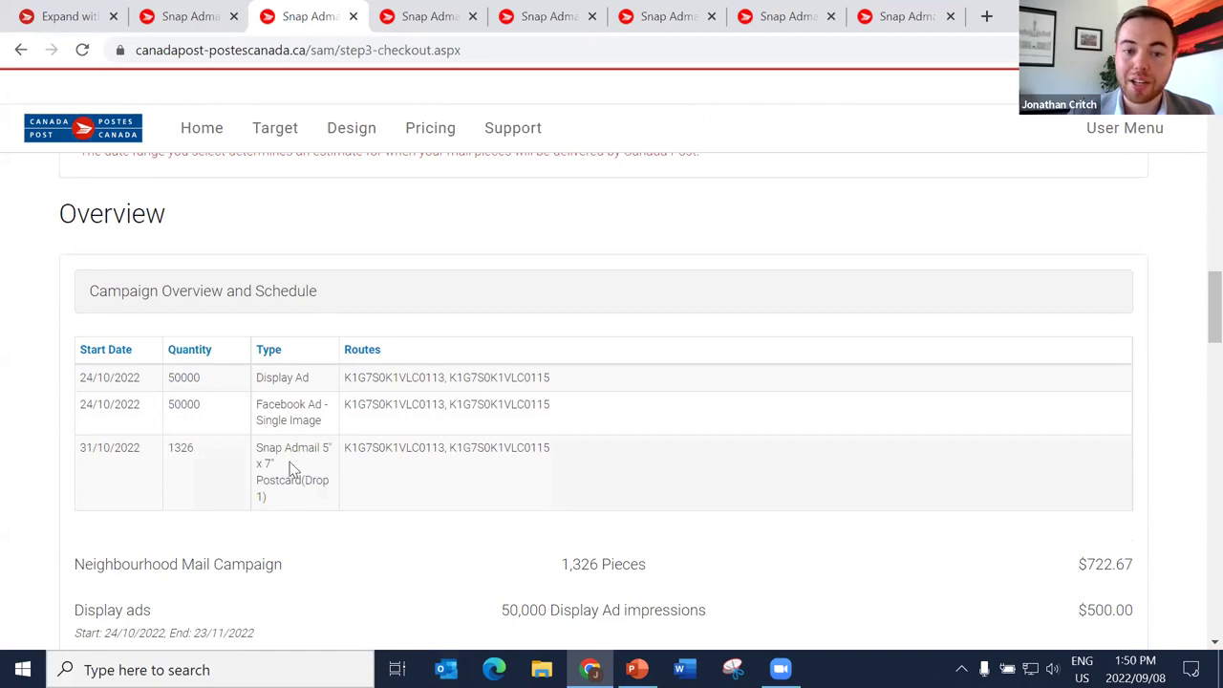
pyautogui.scroll(-4, 293, 468)
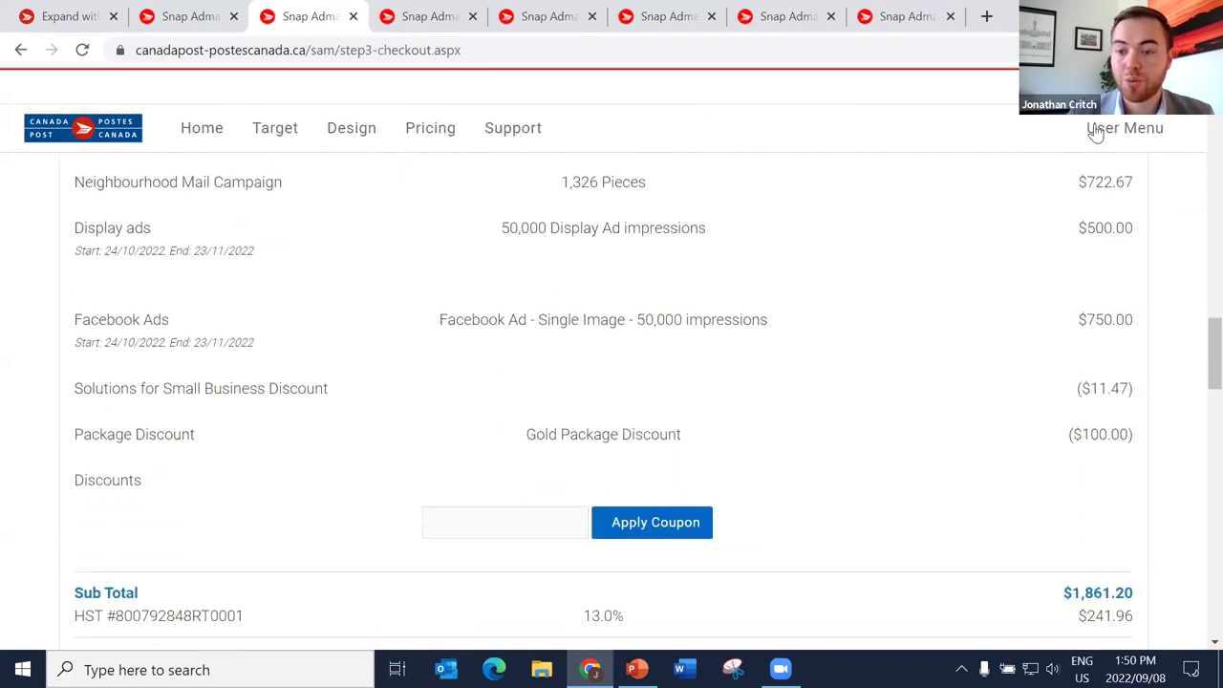
pyautogui.scroll(-5, 1051, 423)
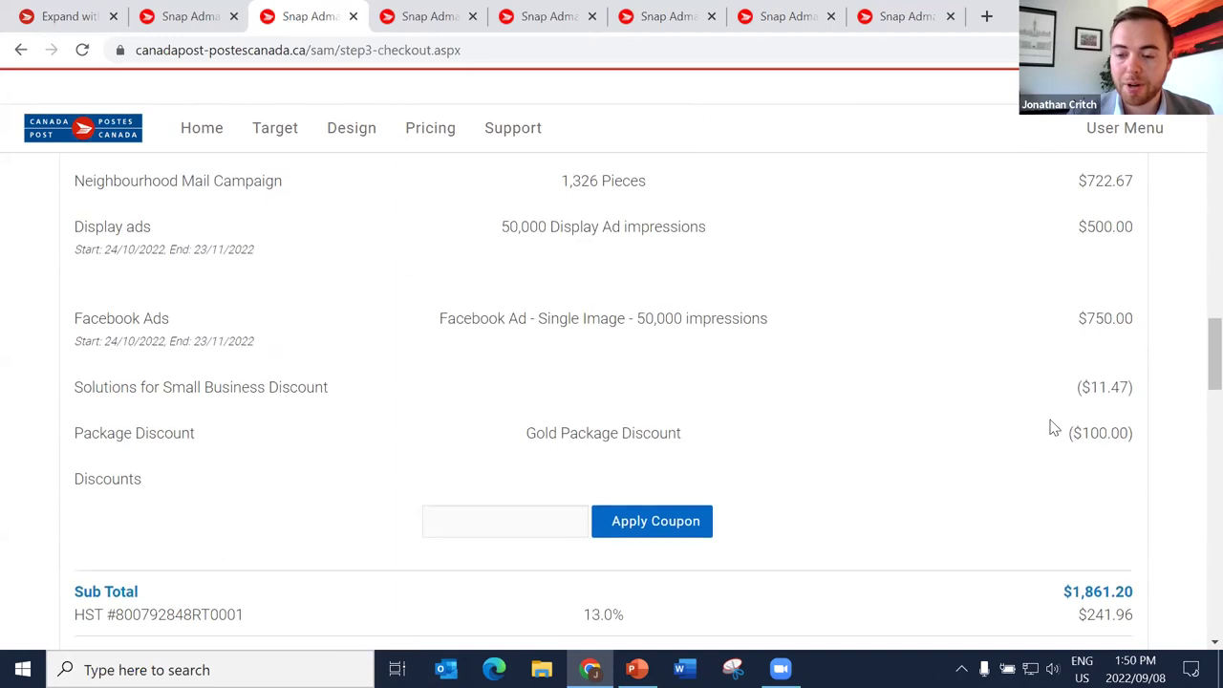
pyautogui.scroll(-1, 1031, 424)
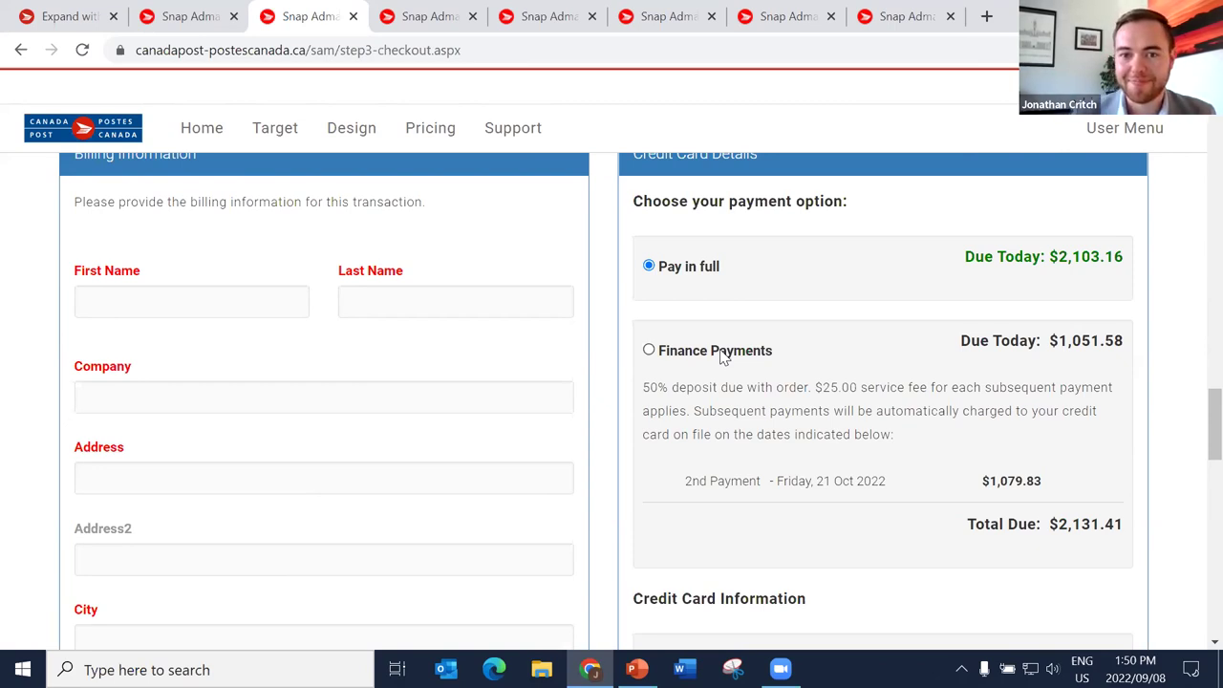
pyautogui.moveTo(637, 669)
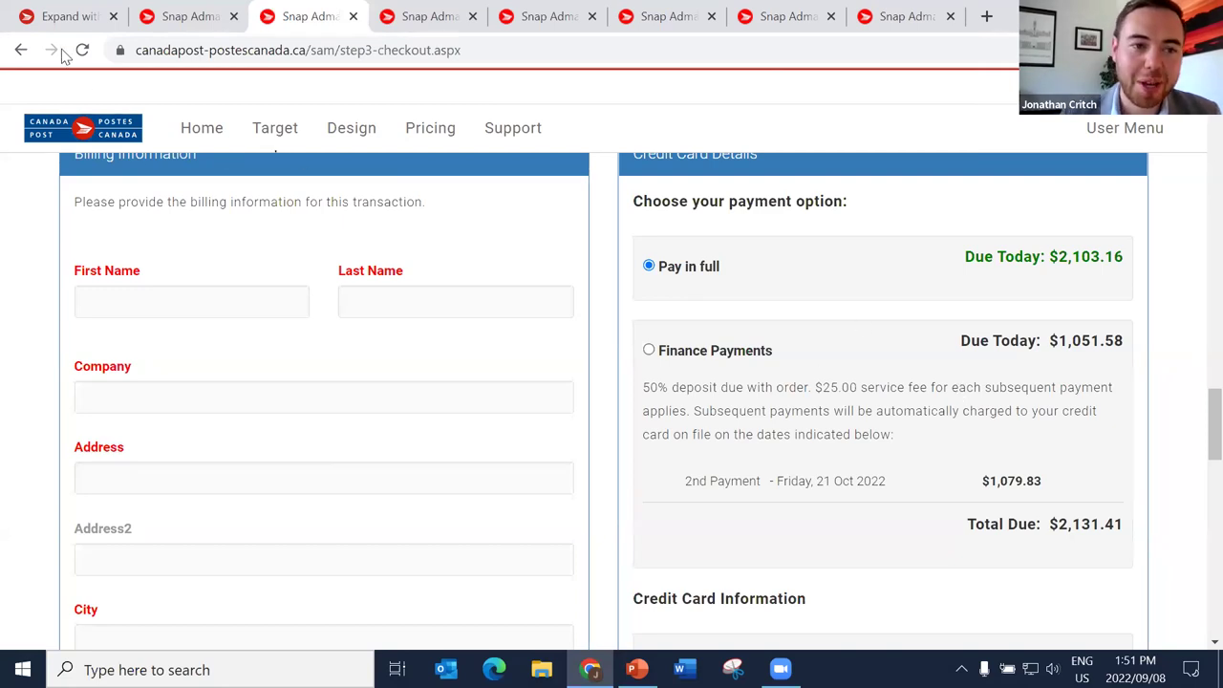
# Return to the open targeting map page and look over its selection and demographics summaries
pyautogui.click(143, 28)
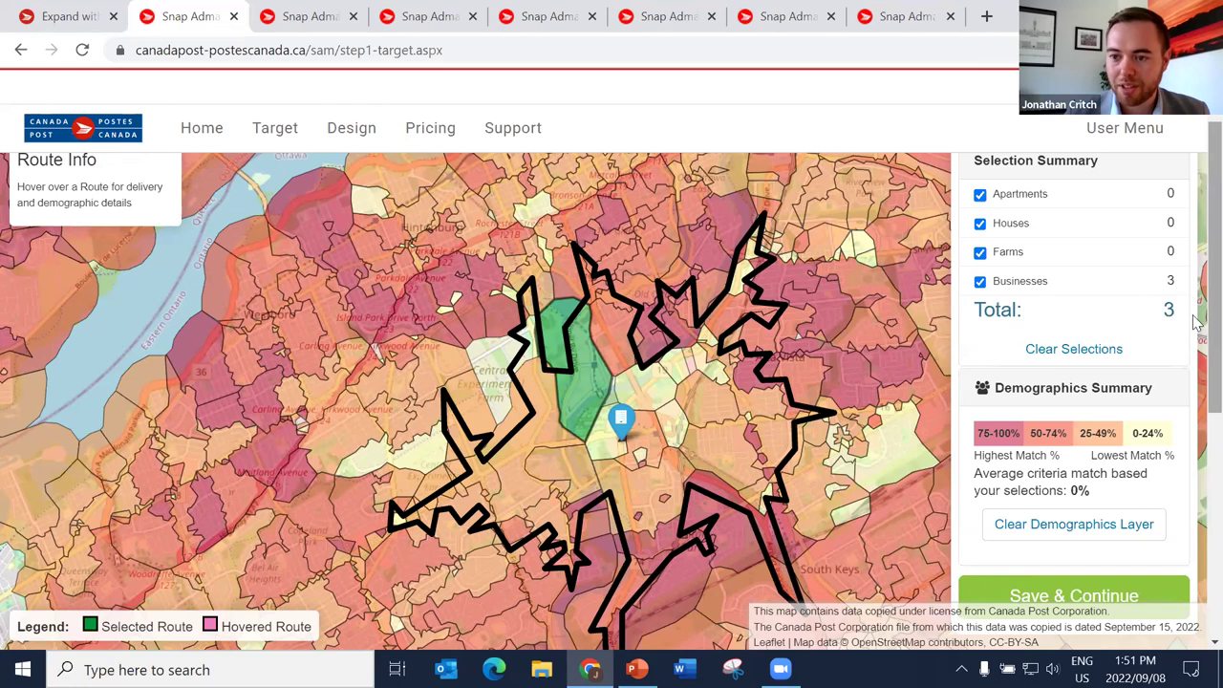
pyautogui.scroll(-4, 1185, 536)
pyautogui.scroll(3, 1195, 449)
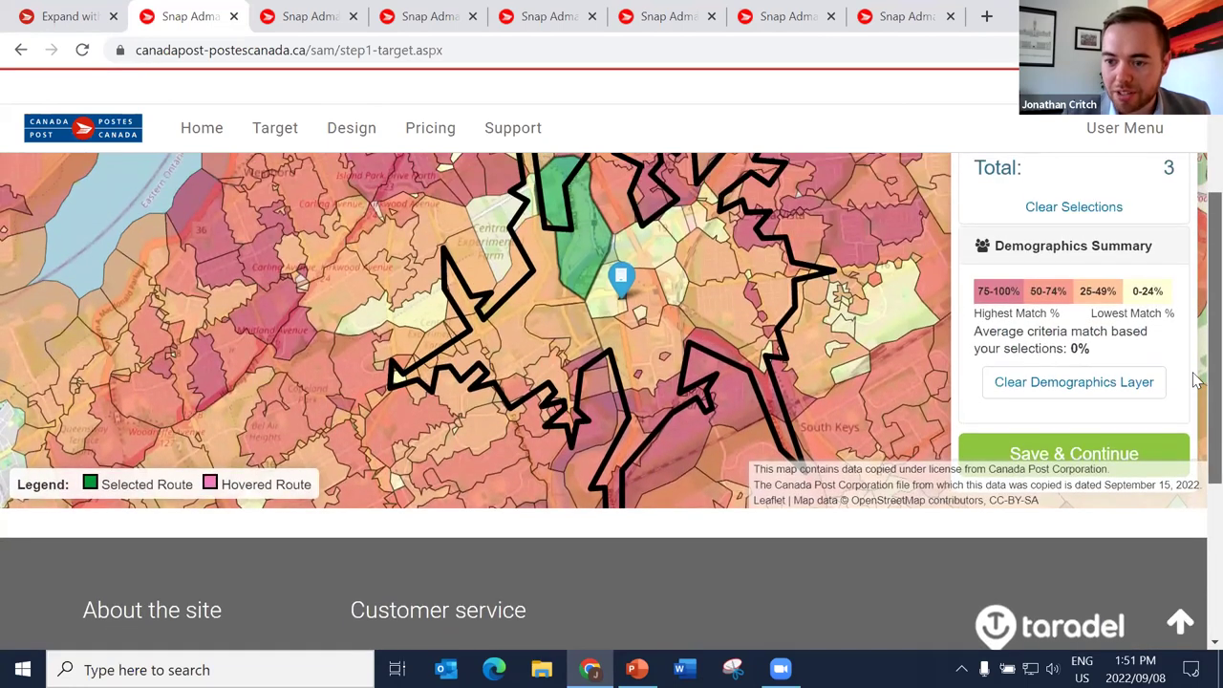